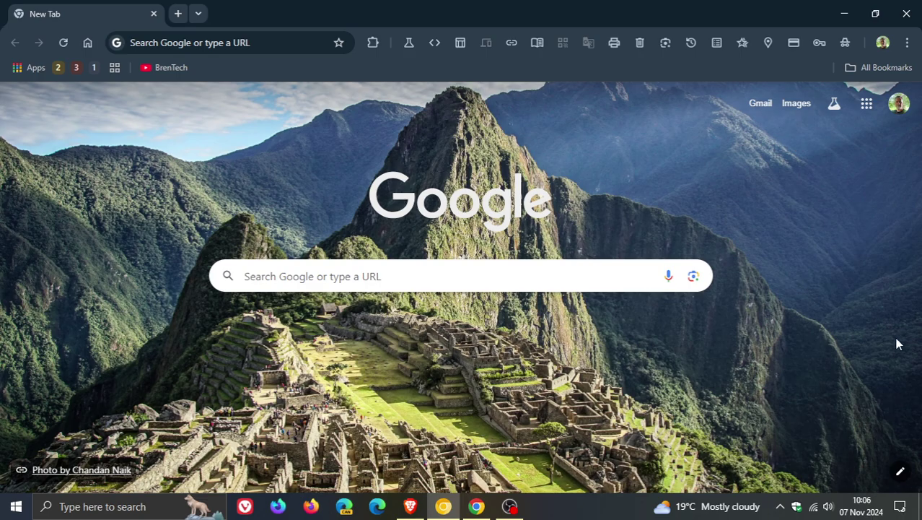
Open the Customize Chrome side panel from the New Tab page and scroll down to its Toolbar section
{"action": "left_click", "coordinate": [903, 473]}
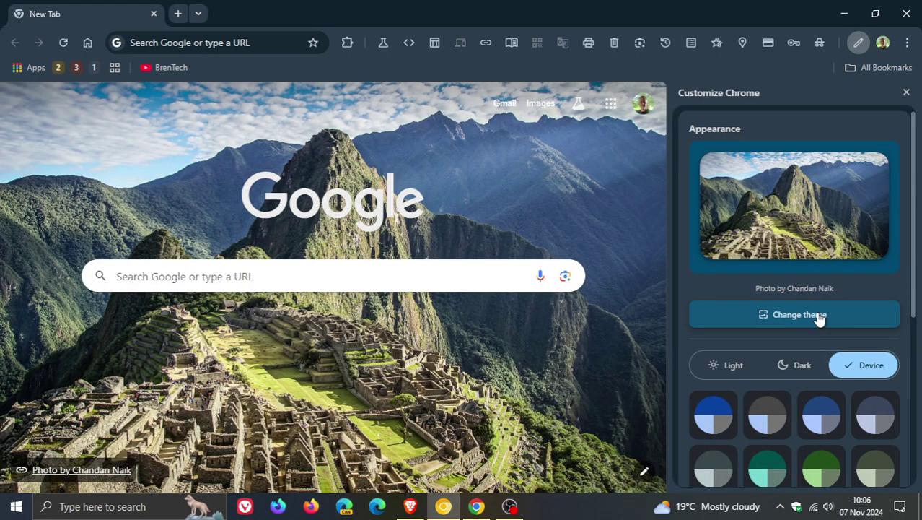
{"action": "scroll", "coordinate": [819, 320], "scroll_direction": "down", "scroll_amount": 3}
{"action": "scroll", "coordinate": [819, 319], "scroll_direction": "down", "scroll_amount": 1}
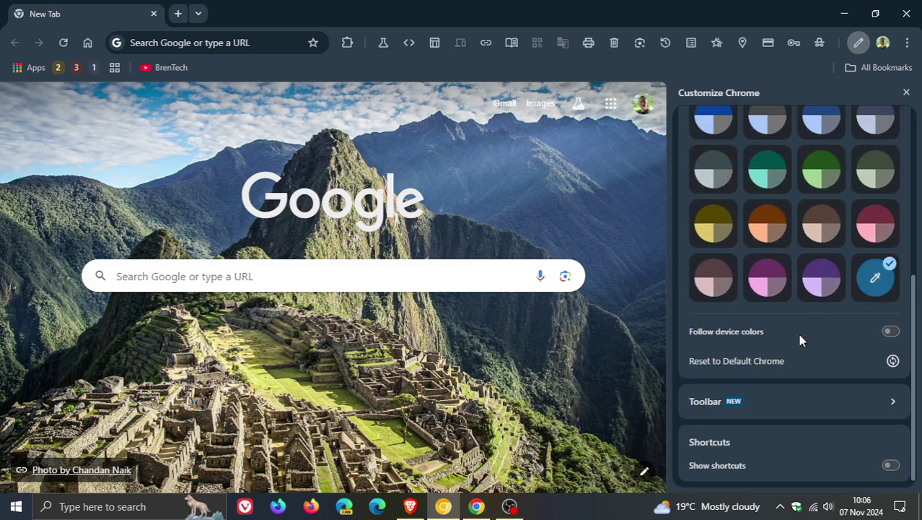
{"action": "left_click", "coordinate": [797, 403]}
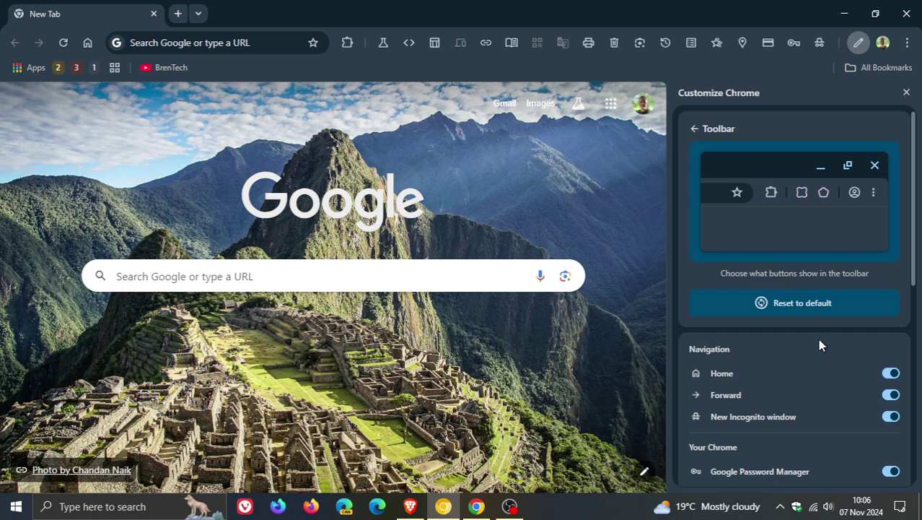
{"action": "scroll", "coordinate": [819, 345], "scroll_direction": "down", "scroll_amount": 3}
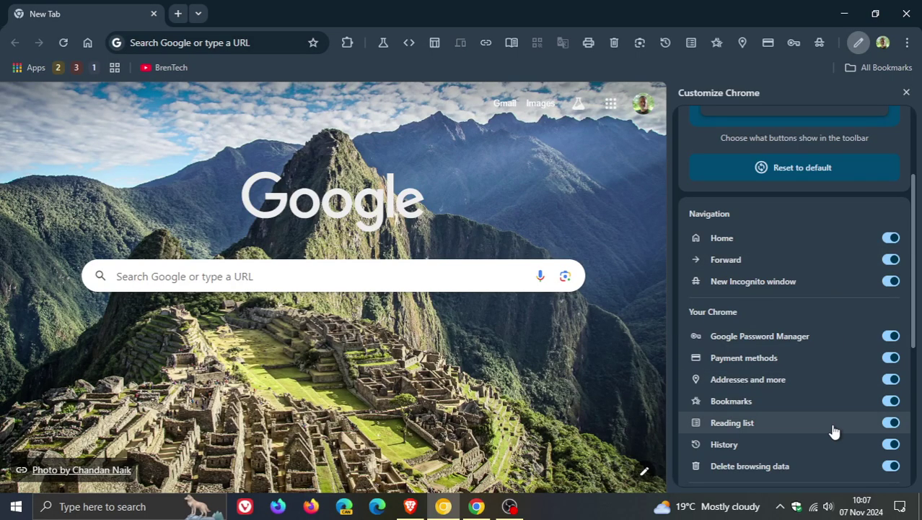
{"action": "left_click", "coordinate": [894, 337]}
{"action": "left_click", "coordinate": [892, 357]}
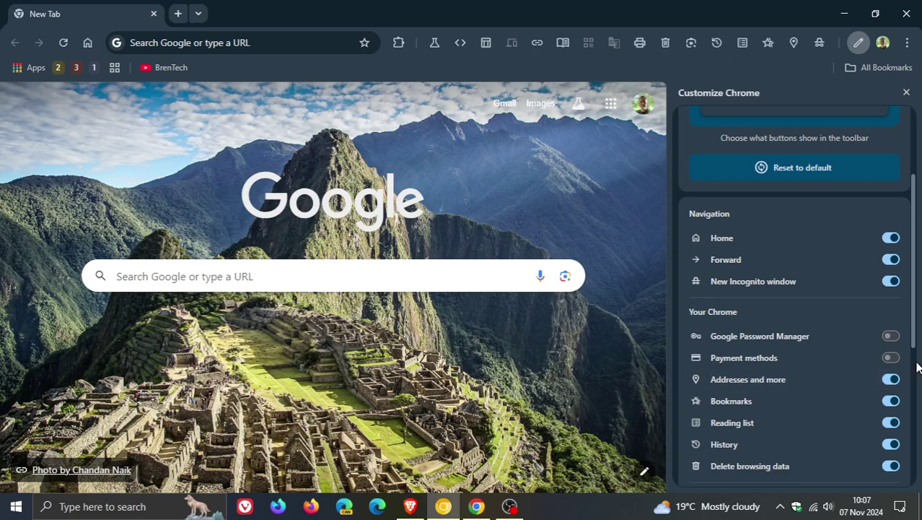
{"action": "left_click", "coordinate": [895, 359]}
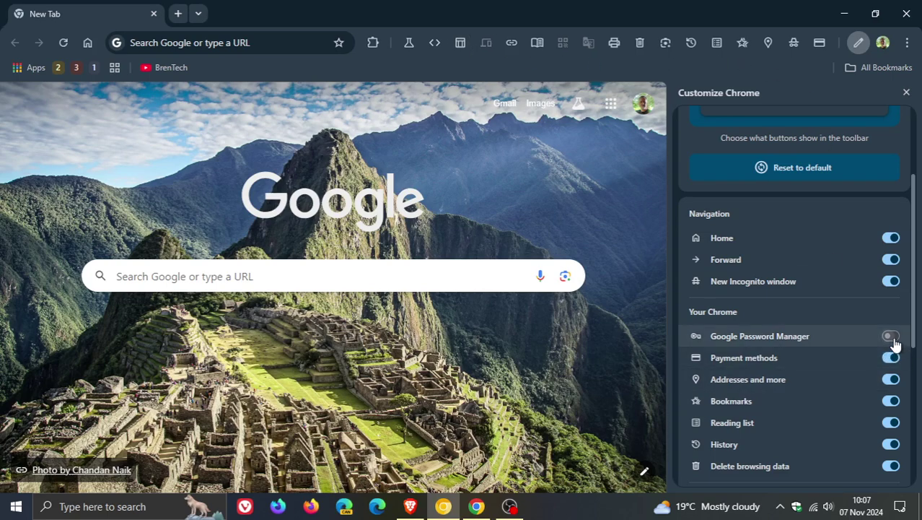
{"action": "left_click", "coordinate": [892, 337]}
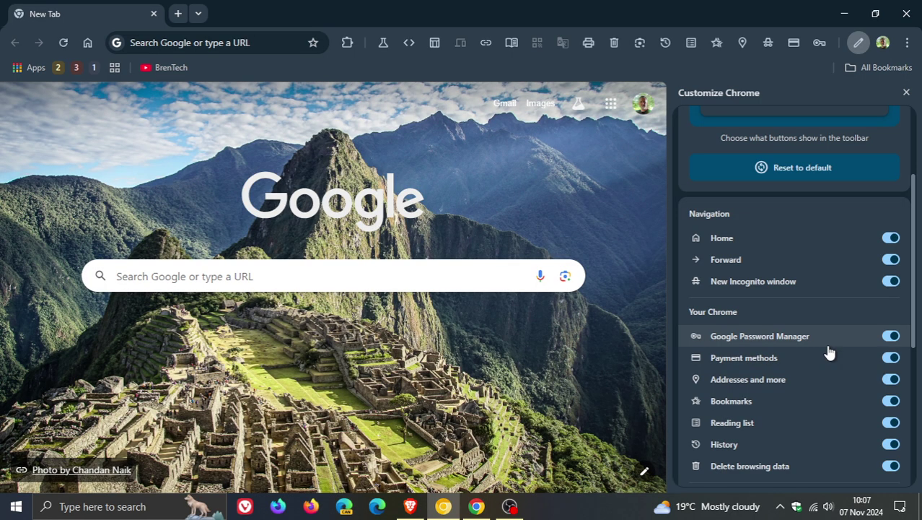
{"action": "scroll", "coordinate": [832, 353], "scroll_direction": "down", "scroll_amount": 4}
{"action": "scroll", "coordinate": [833, 354], "scroll_direction": "up", "scroll_amount": 4}
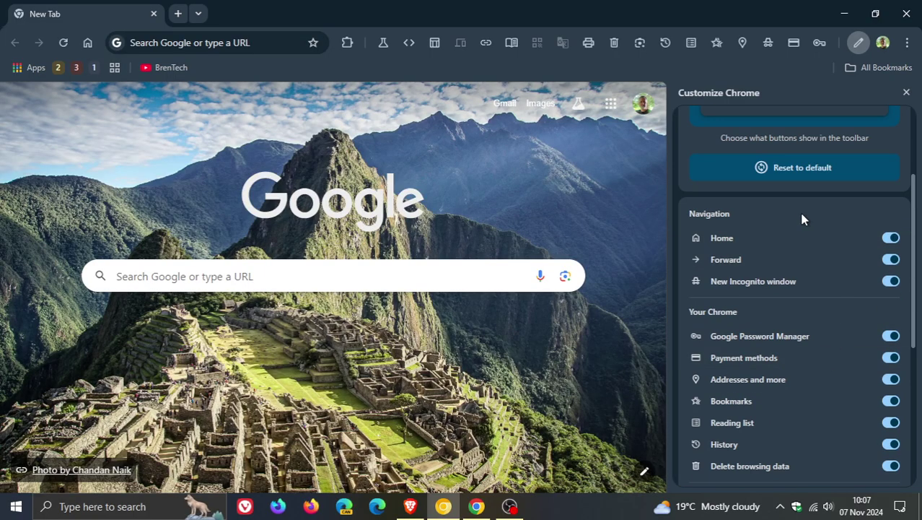
{"action": "scroll", "coordinate": [843, 290], "scroll_direction": "down", "scroll_amount": 3}
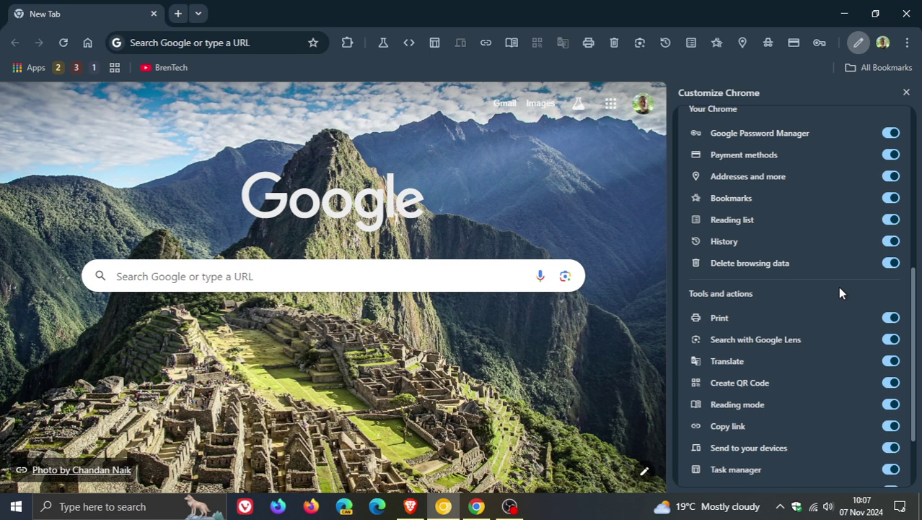
{"action": "scroll", "coordinate": [775, 290], "scroll_direction": "down", "scroll_amount": 2}
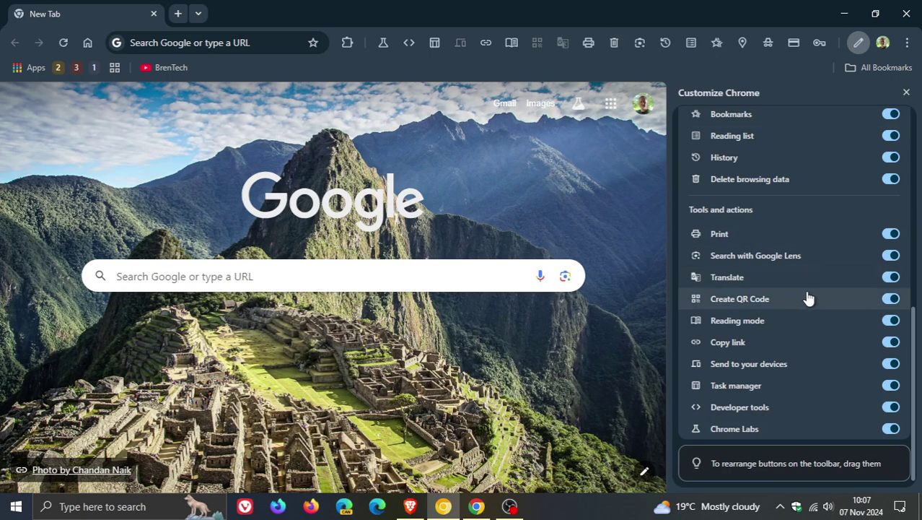
Close the Customize Chrome side panel with its X button
{"action": "left_click", "coordinate": [907, 93]}
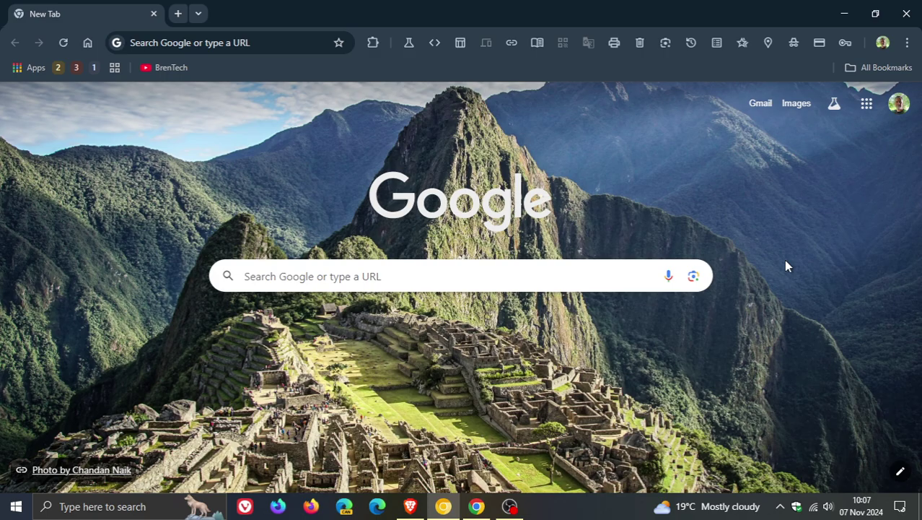
Switch to the dark-themed Chrome window and open its Customize Chrome panel, scrolled down
{"action": "left_click", "coordinate": [477, 509]}
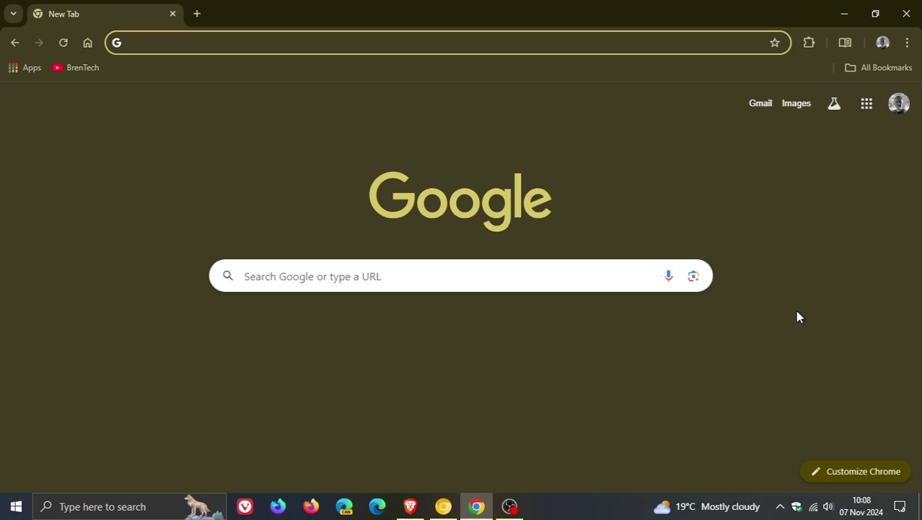
{"action": "left_click", "coordinate": [844, 473]}
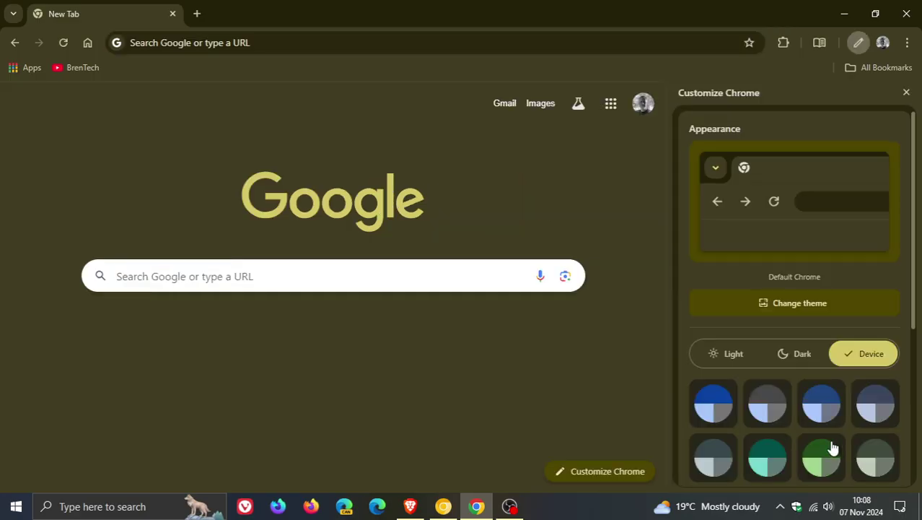
{"action": "scroll", "coordinate": [817, 271], "scroll_direction": "down", "scroll_amount": 4}
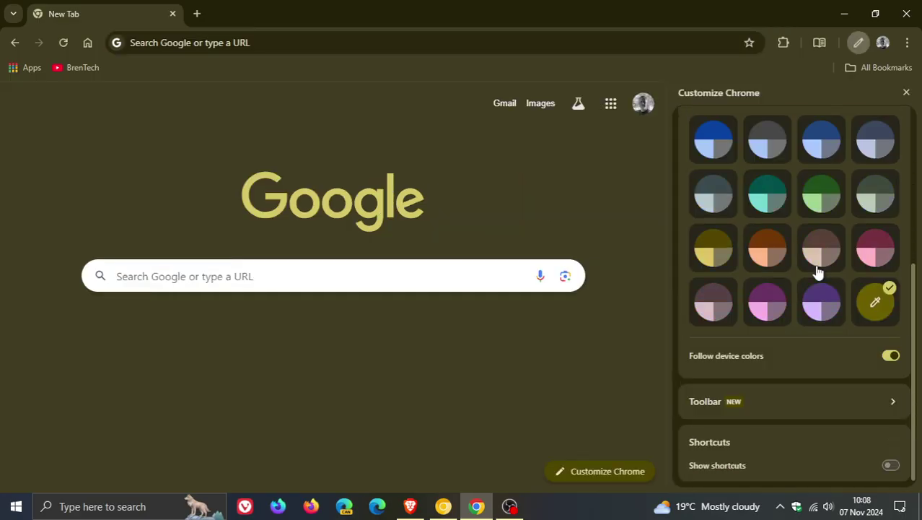
Open the Toolbar settings and review the toggles, where only Home, Forward and Reading mode are on
{"action": "left_click", "coordinate": [789, 403]}
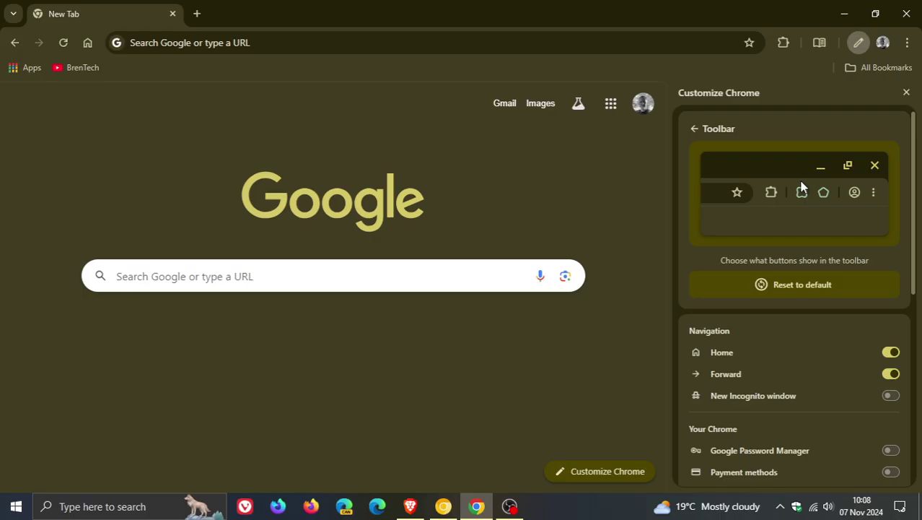
{"action": "scroll", "coordinate": [801, 186], "scroll_direction": "down", "scroll_amount": 3}
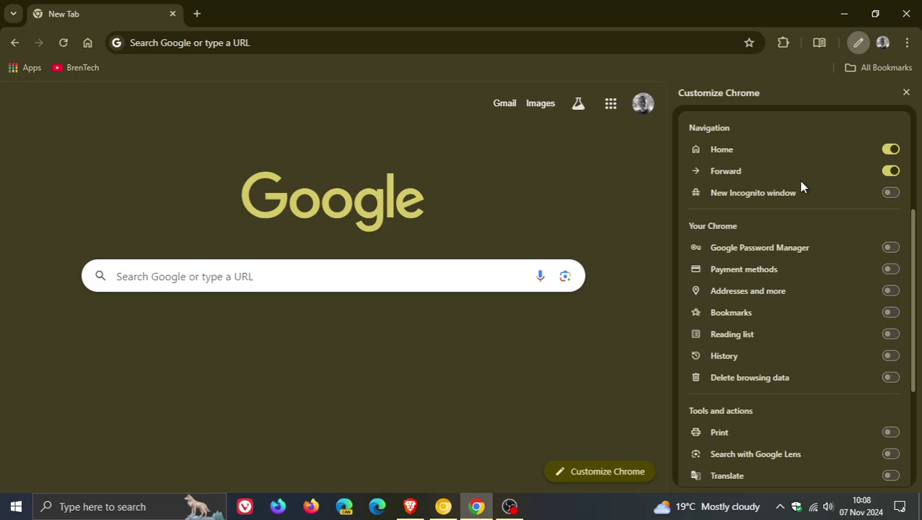
{"action": "scroll", "coordinate": [802, 186], "scroll_direction": "down", "scroll_amount": 3}
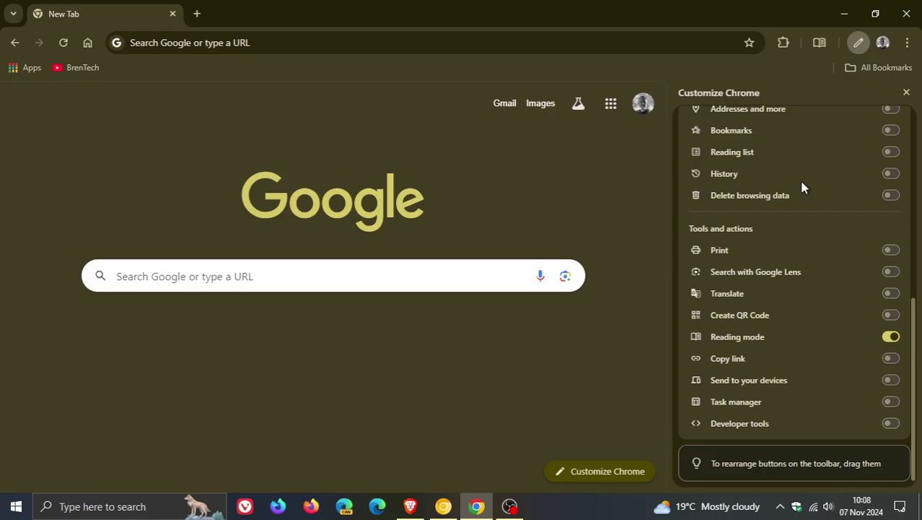
{"action": "scroll", "coordinate": [801, 187], "scroll_direction": "up", "scroll_amount": 4}
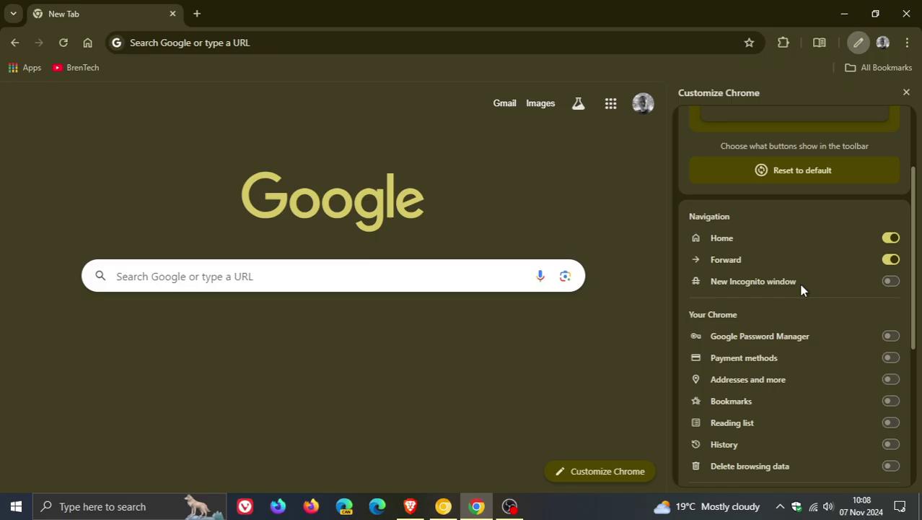
{"action": "scroll", "coordinate": [798, 282], "scroll_direction": "up", "scroll_amount": 2}
{"action": "scroll", "coordinate": [800, 285], "scroll_direction": "down", "scroll_amount": 3}
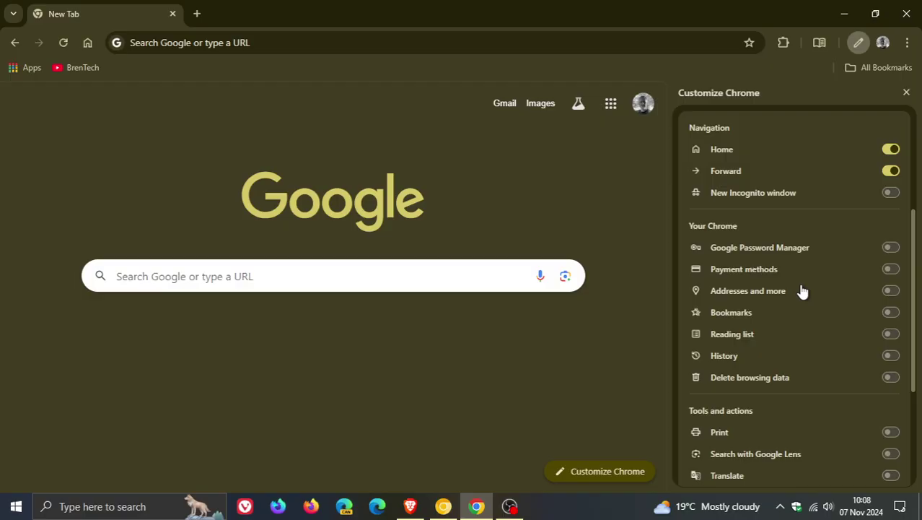
{"action": "scroll", "coordinate": [801, 290], "scroll_direction": "down", "scroll_amount": 3}
{"action": "scroll", "coordinate": [801, 290], "scroll_direction": "up", "scroll_amount": 3}
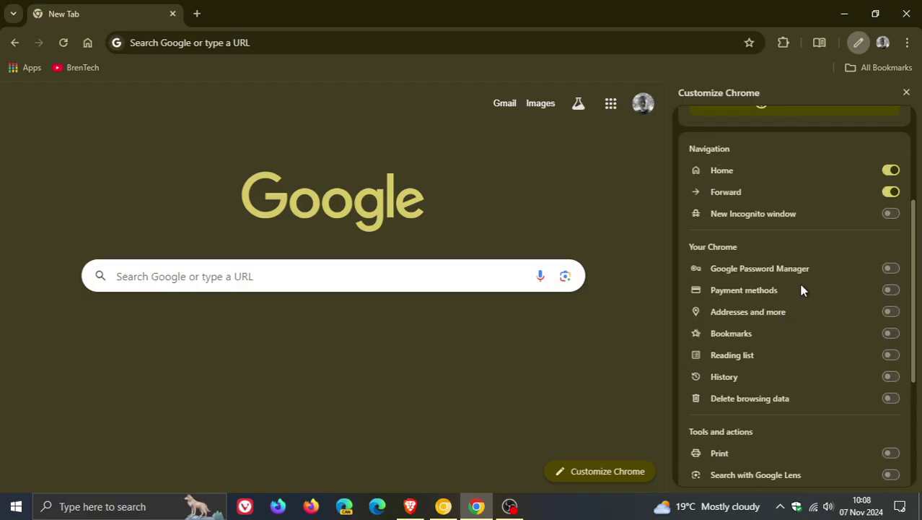
{"action": "scroll", "coordinate": [801, 286], "scroll_direction": "up", "scroll_amount": 3}
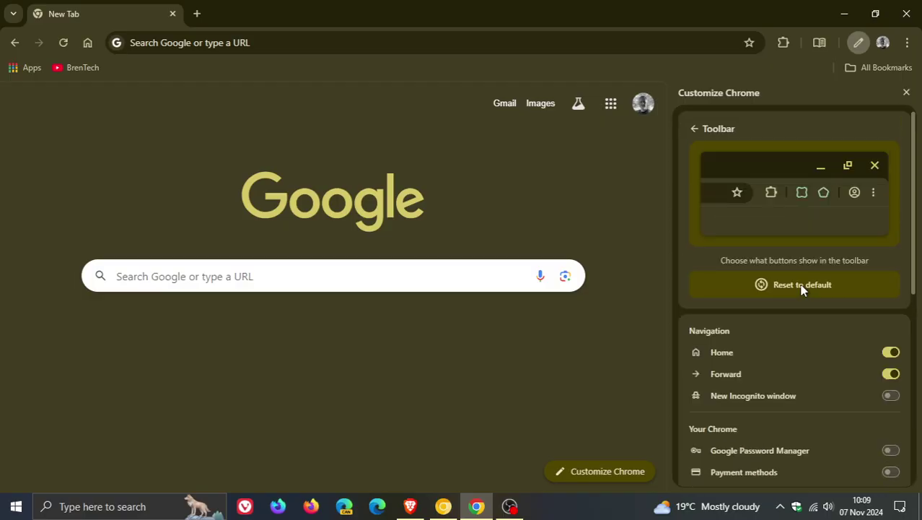
{"action": "scroll", "coordinate": [801, 288], "scroll_direction": "down", "scroll_amount": 3}
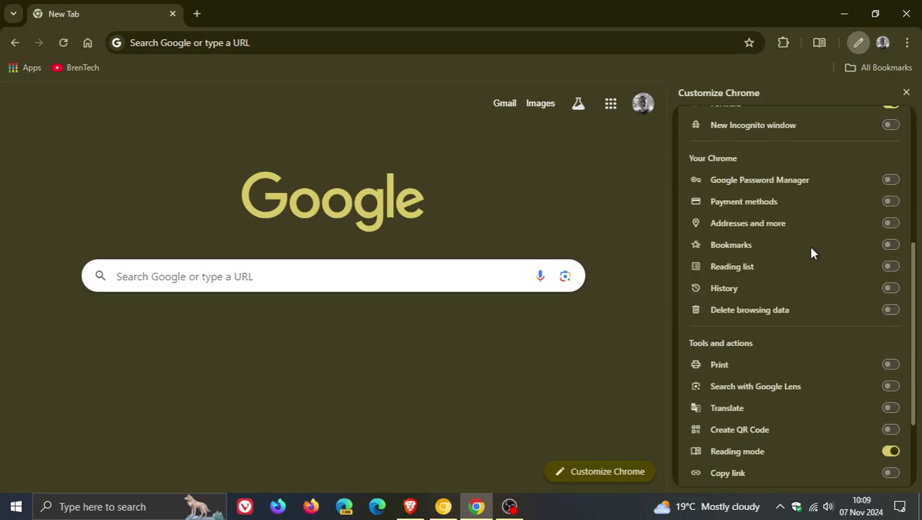
Pin Password Manager, Payment methods, Addresses and more, Bookmarks and Reading list to the toolbar
{"action": "left_click", "coordinate": [890, 180]}
{"action": "left_click", "coordinate": [892, 202]}
{"action": "left_click", "coordinate": [890, 223]}
{"action": "left_click", "coordinate": [891, 244]}
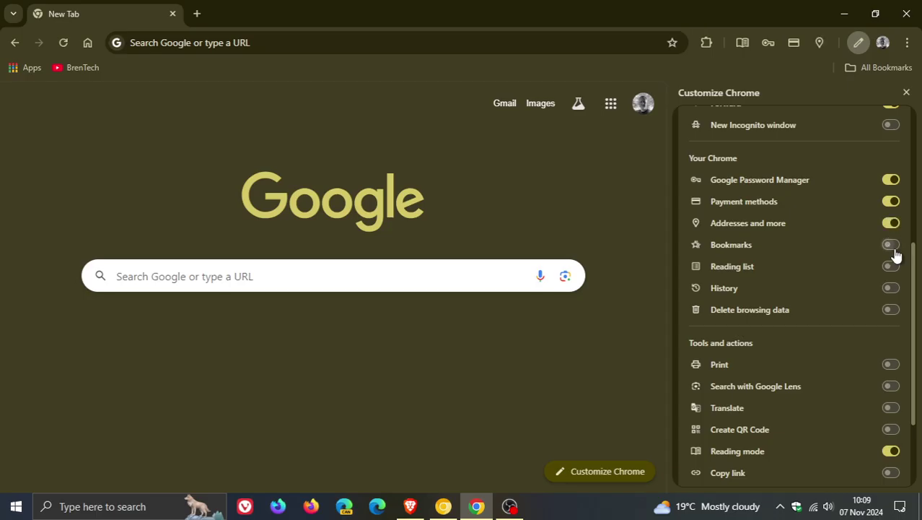
{"action": "left_click", "coordinate": [891, 265]}
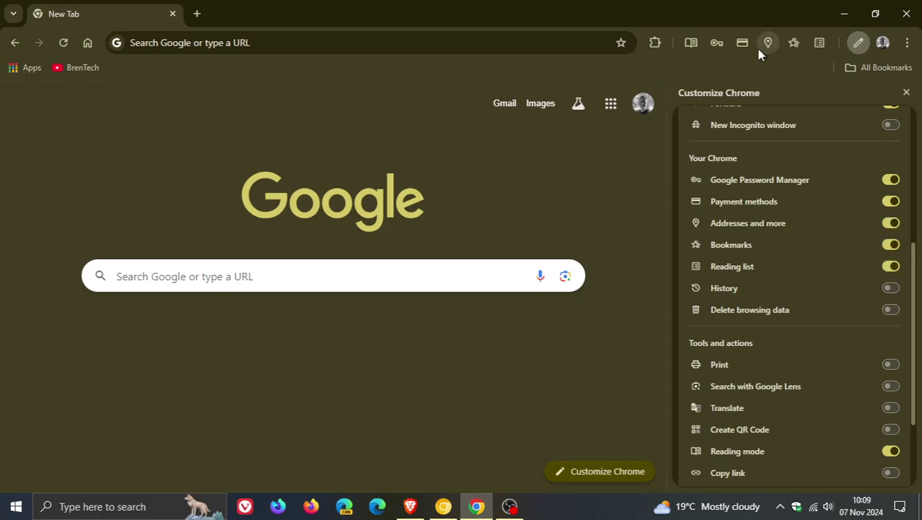
Move the Payment methods button after Bookmarks, then open and close the Reading list panel
{"action": "left_click_drag", "start_coordinate": [742, 44], "coordinate": [791, 43]}
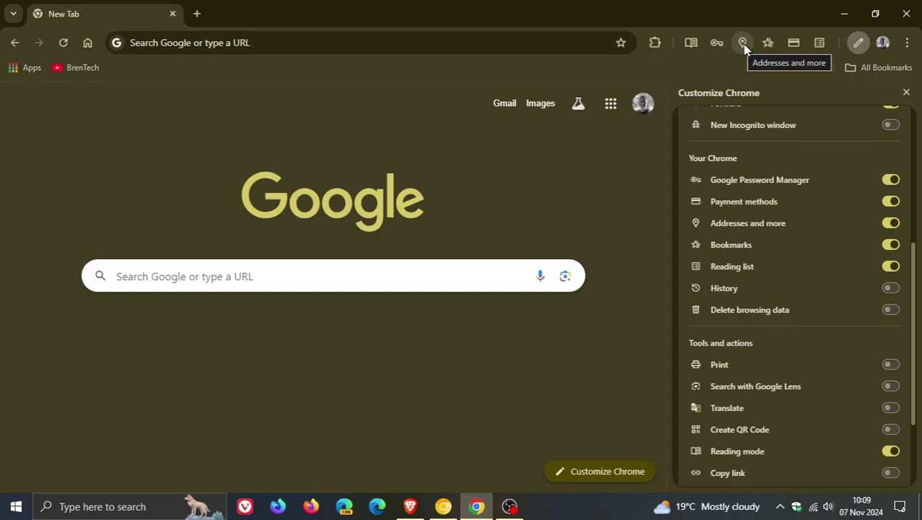
{"action": "left_click", "coordinate": [820, 43]}
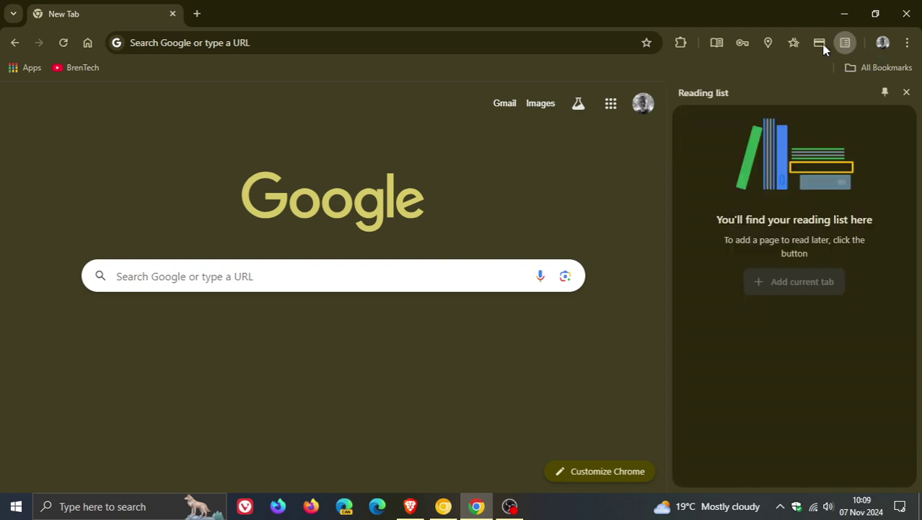
{"action": "left_click", "coordinate": [845, 43]}
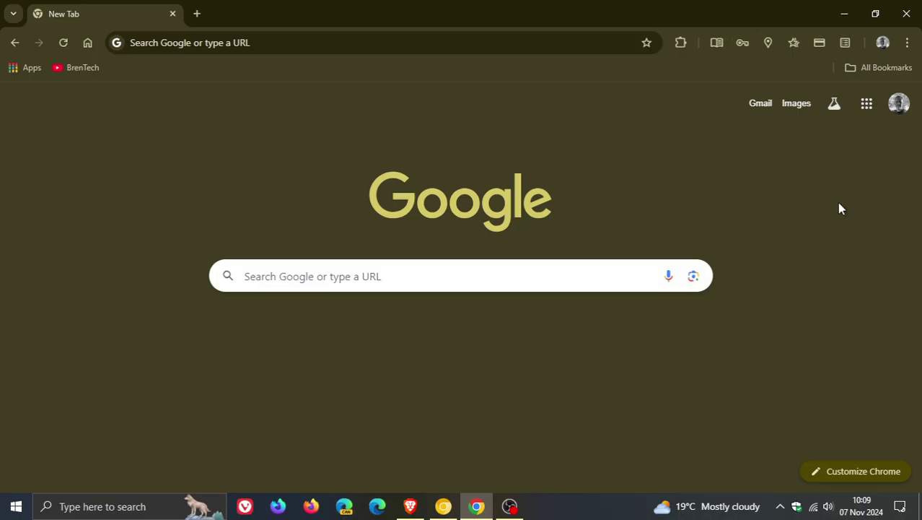
Open Customize Chrome's Toolbar settings and reset the toolbar to its default buttons
{"action": "left_click", "coordinate": [844, 473]}
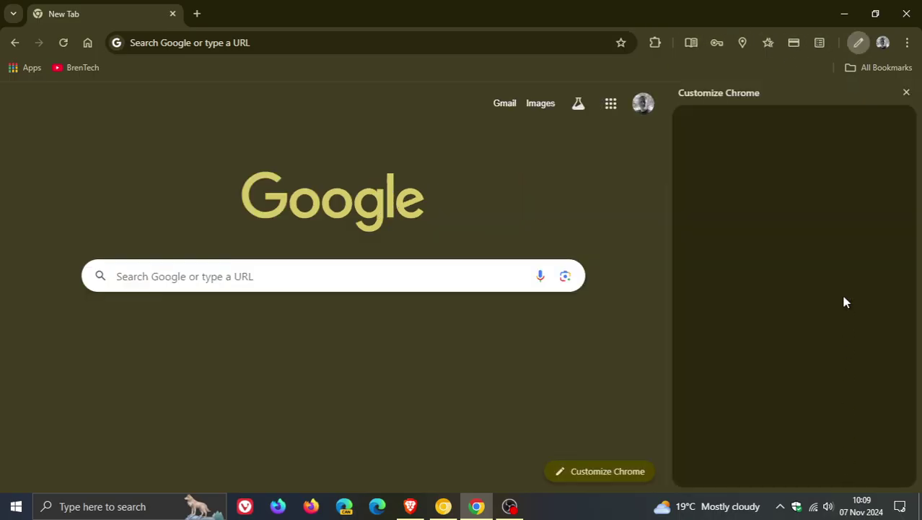
{"action": "scroll", "coordinate": [814, 267], "scroll_direction": "down", "scroll_amount": 5}
{"action": "left_click", "coordinate": [784, 404]}
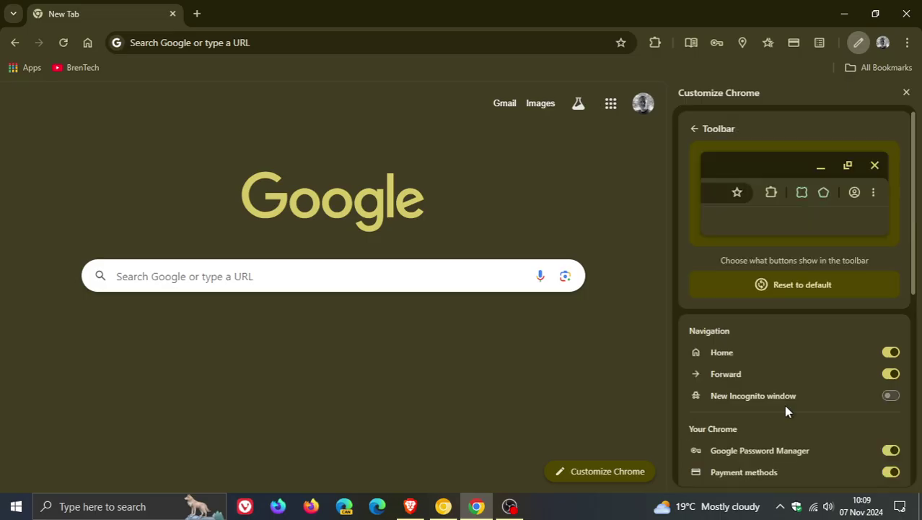
{"action": "left_click", "coordinate": [806, 290]}
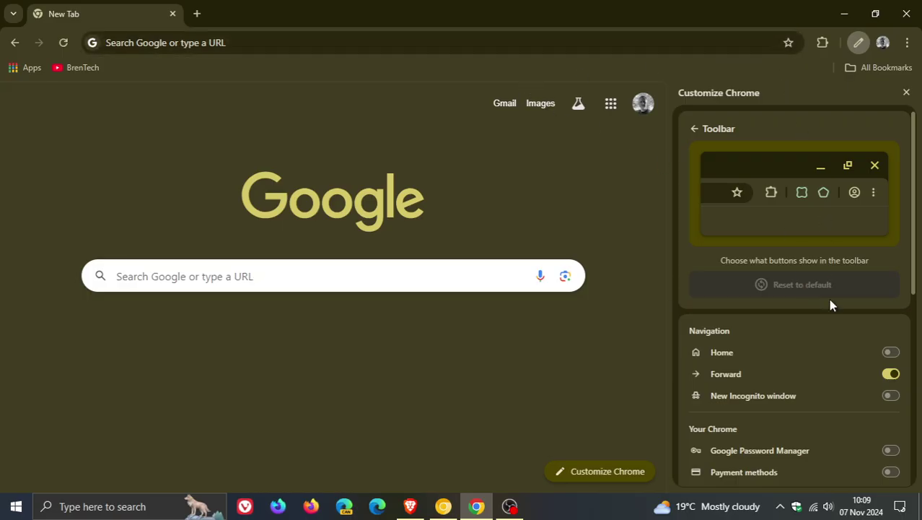
Switch the Forward button off and back on, leaving it shown in the toolbar
{"action": "scroll", "coordinate": [831, 304], "scroll_direction": "down", "scroll_amount": 2}
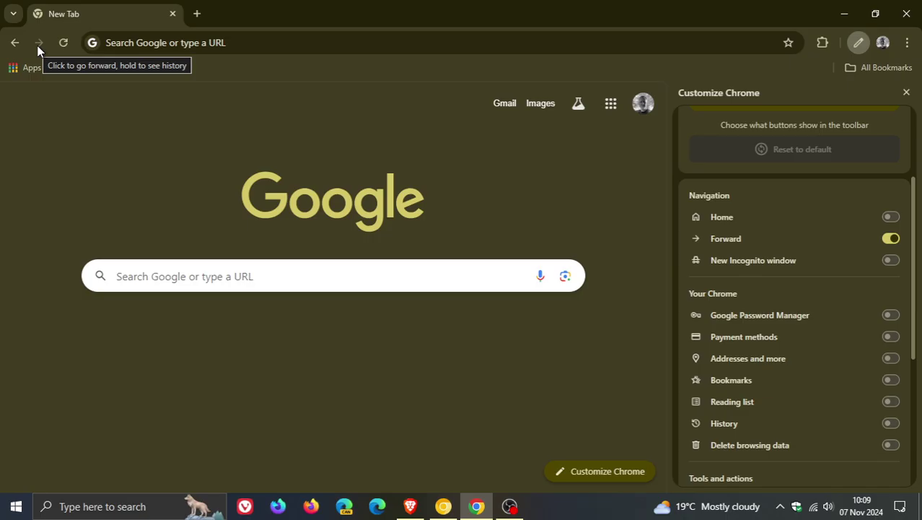
{"action": "left_click", "coordinate": [890, 241]}
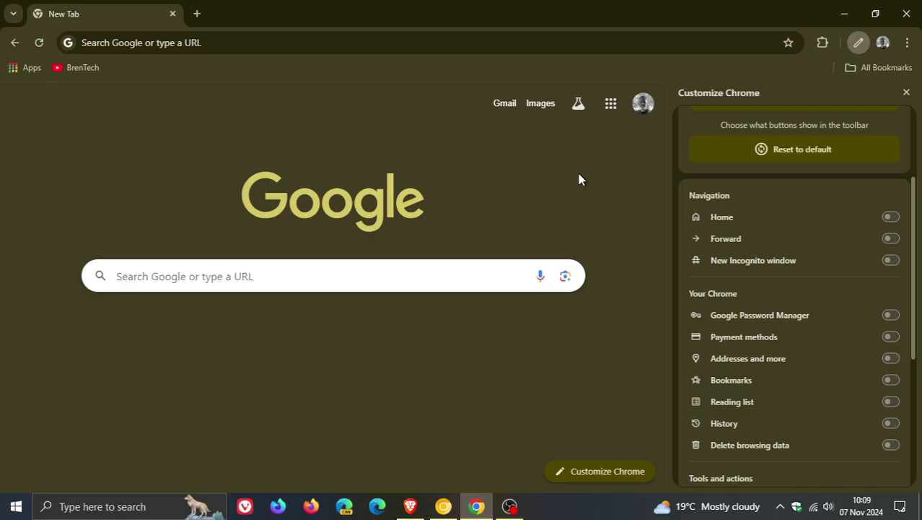
{"action": "left_click", "coordinate": [892, 239]}
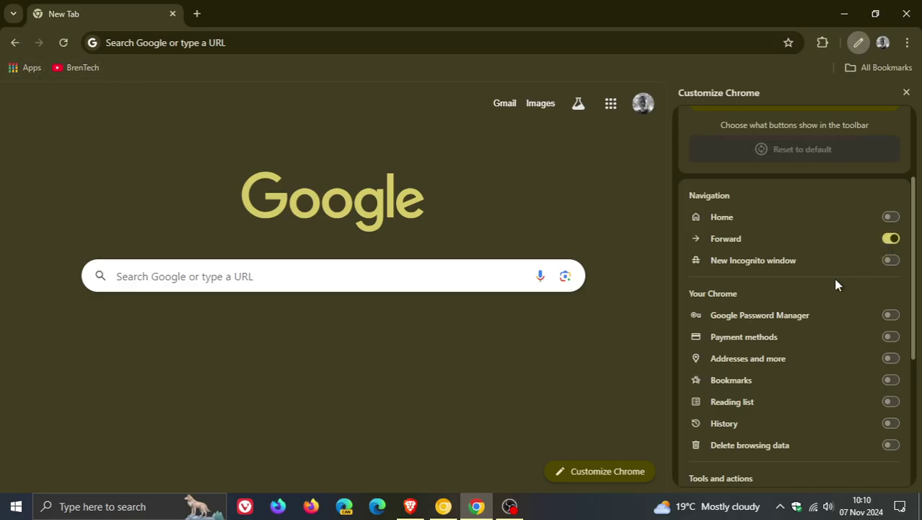
{"action": "scroll", "coordinate": [893, 345], "scroll_direction": "down", "scroll_amount": 4}
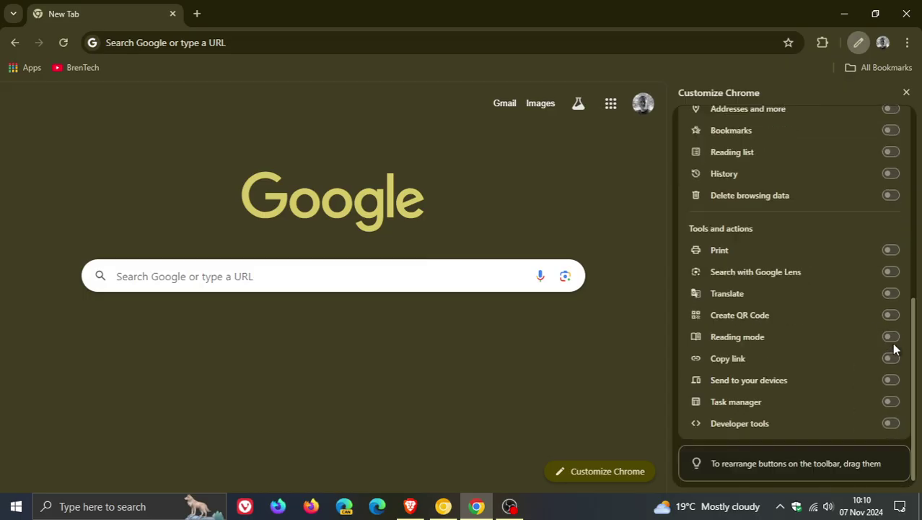
Pin Create QR Code, Translate, Search with Google Lens and Print to the toolbar
{"action": "left_click", "coordinate": [890, 317]}
{"action": "left_click", "coordinate": [889, 295]}
{"action": "left_click", "coordinate": [889, 273]}
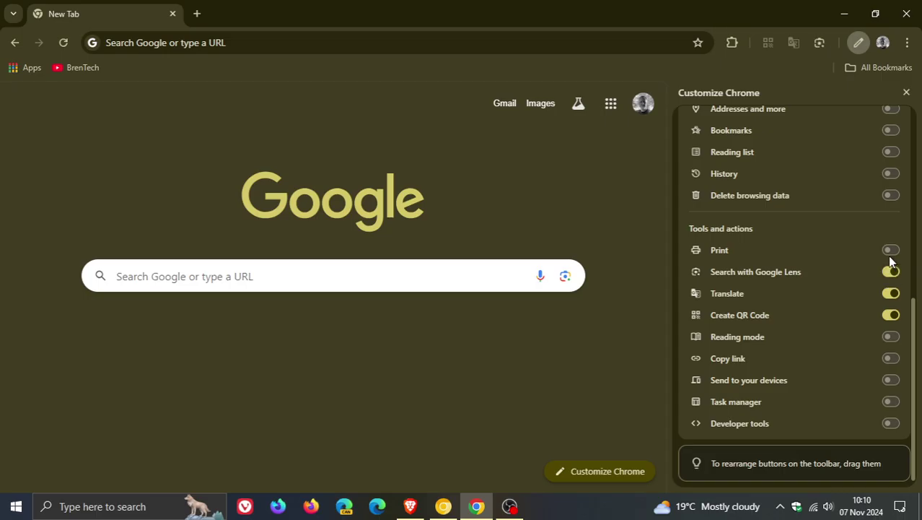
{"action": "left_click", "coordinate": [892, 251]}
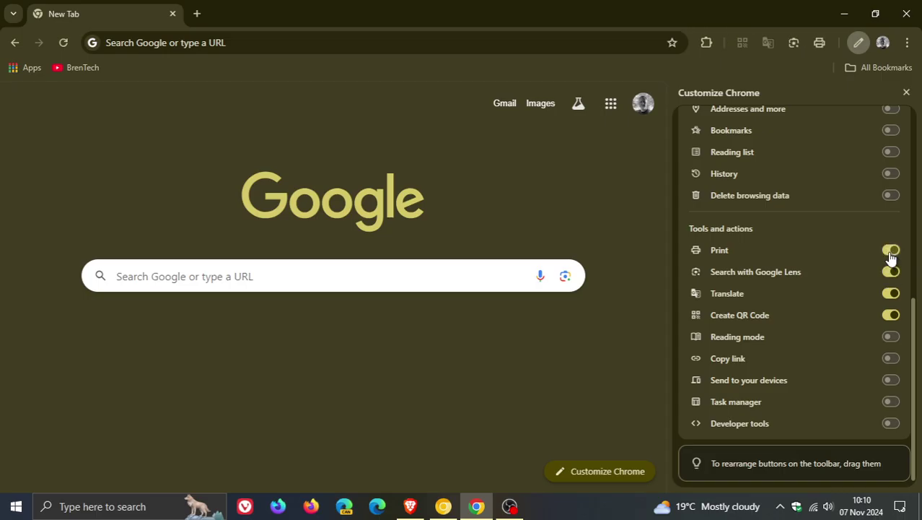
Unpin Google Lens from its toolbar right-click menu and close the Customize Chrome panel
{"action": "right_click", "coordinate": [794, 48]}
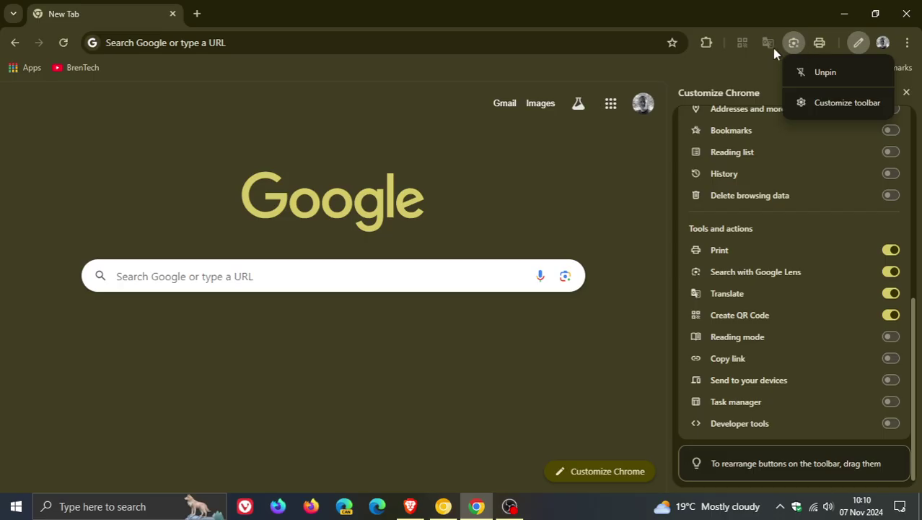
{"action": "left_click", "coordinate": [823, 72]}
{"action": "left_click", "coordinate": [907, 93]}
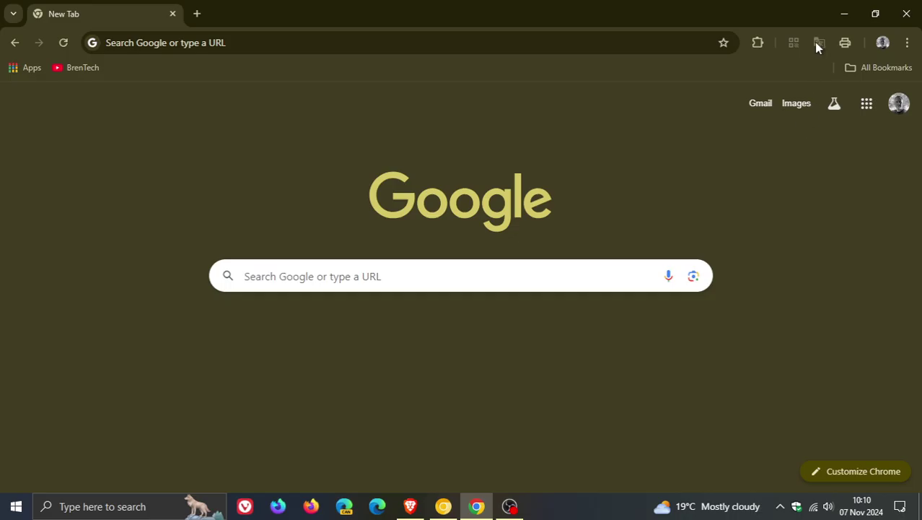
From the Print button's right-click menu, open toolbar customisation and reset the toolbar to default
{"action": "right_click", "coordinate": [845, 43]}
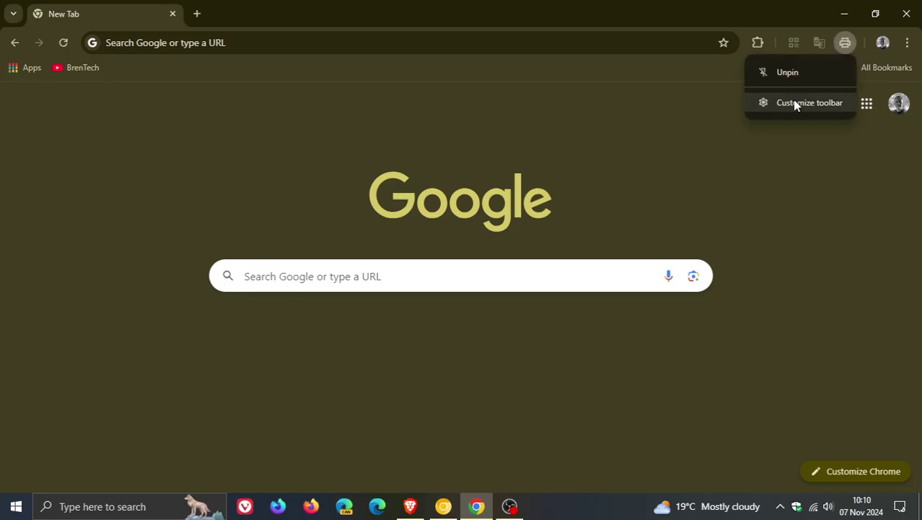
{"action": "left_click", "coordinate": [796, 105]}
{"action": "scroll", "coordinate": [872, 345], "scroll_direction": "down", "scroll_amount": 3}
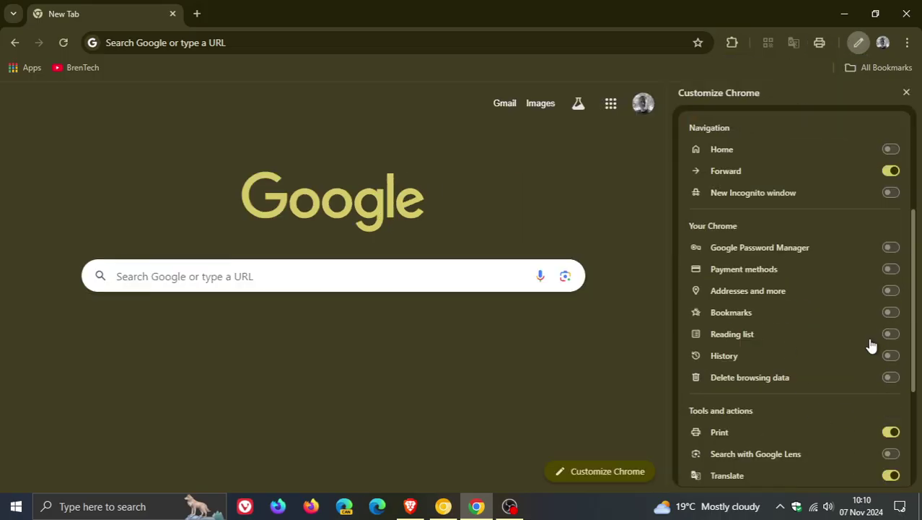
{"action": "scroll", "coordinate": [823, 255], "scroll_direction": "down", "scroll_amount": 3}
{"action": "scroll", "coordinate": [827, 307], "scroll_direction": "up", "scroll_amount": 5}
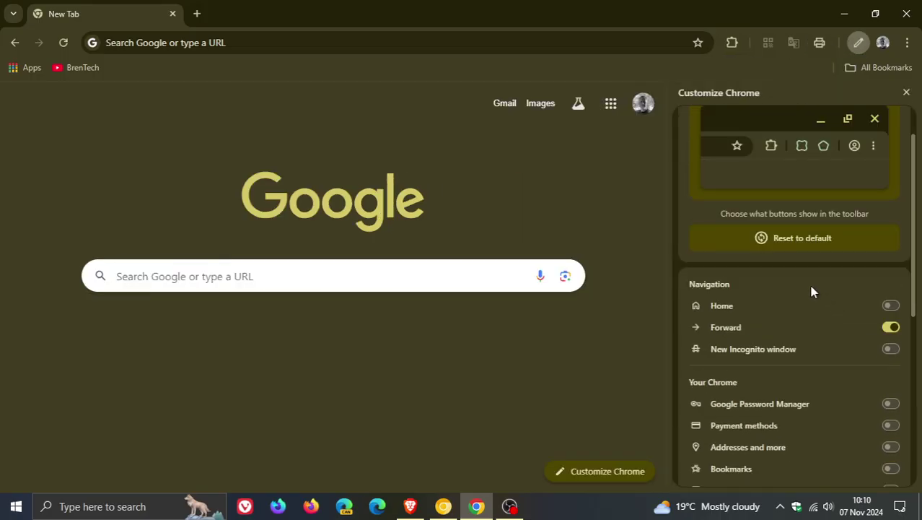
{"action": "left_click", "coordinate": [795, 239]}
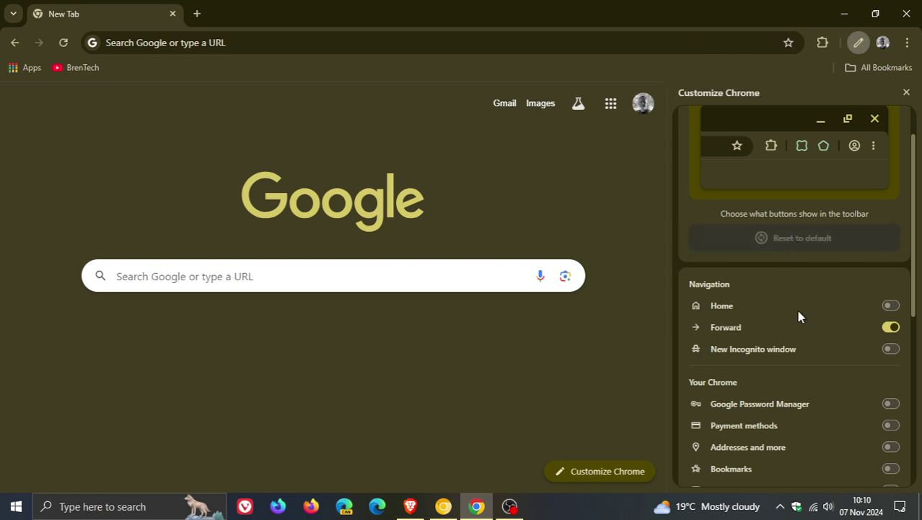
Review the Toolbar toggles, confirming only Forward remains switched on
{"action": "scroll", "coordinate": [799, 316], "scroll_direction": "down", "scroll_amount": 4}
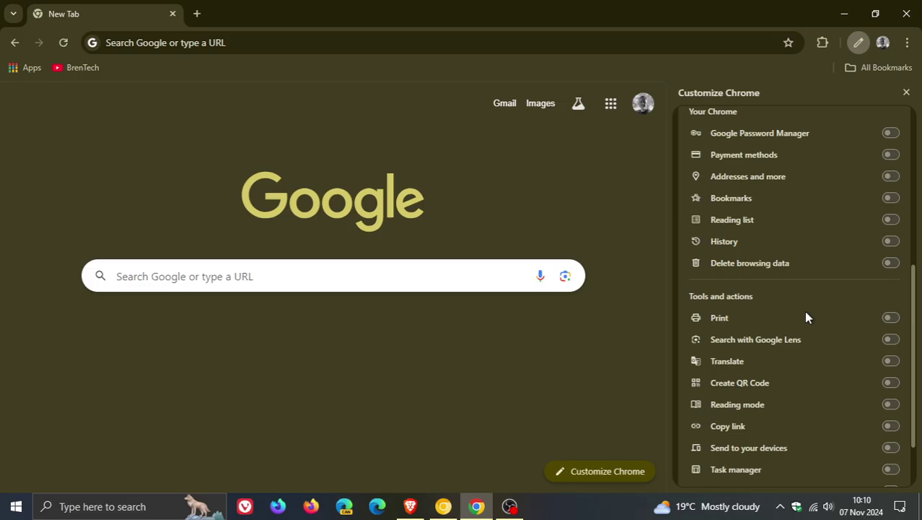
{"action": "scroll", "coordinate": [807, 317], "scroll_direction": "up", "scroll_amount": 4}
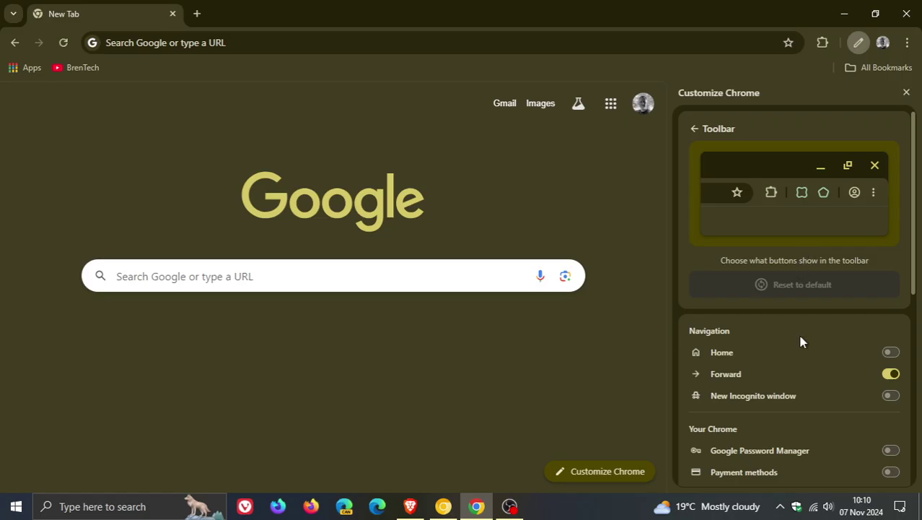
{"action": "scroll", "coordinate": [803, 347], "scroll_direction": "down", "scroll_amount": 5}
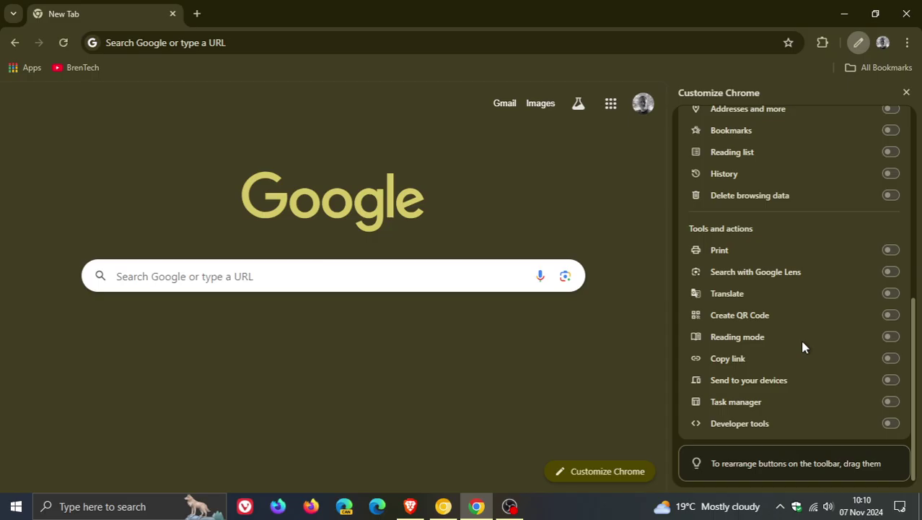
{"action": "scroll", "coordinate": [803, 347], "scroll_direction": "up", "scroll_amount": 10}
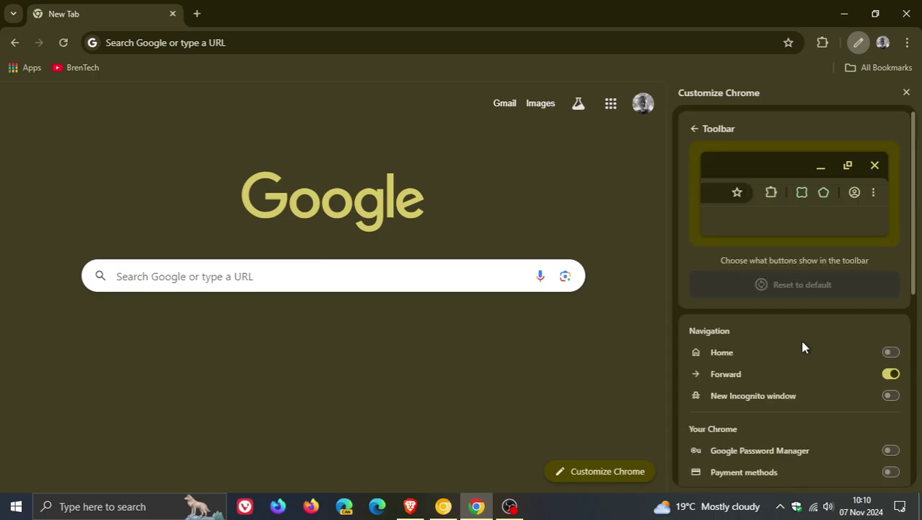
{"action": "left_click", "coordinate": [906, 94]}
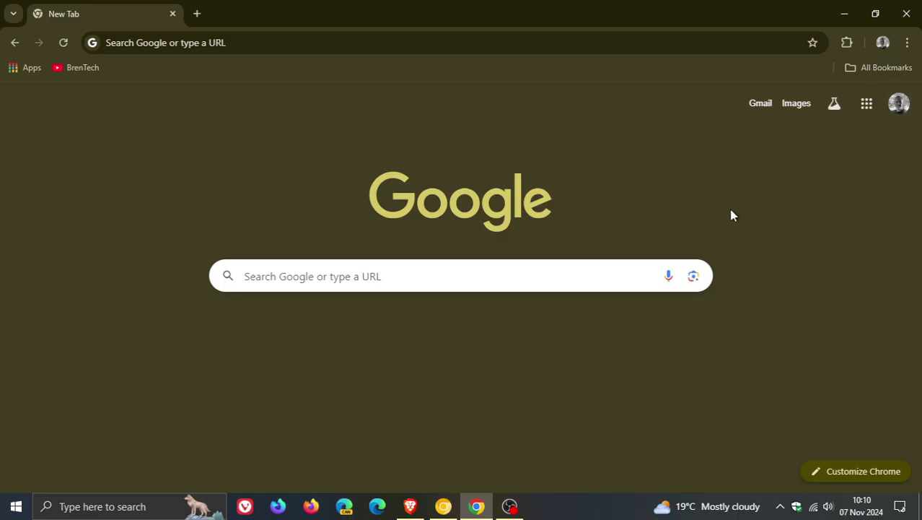